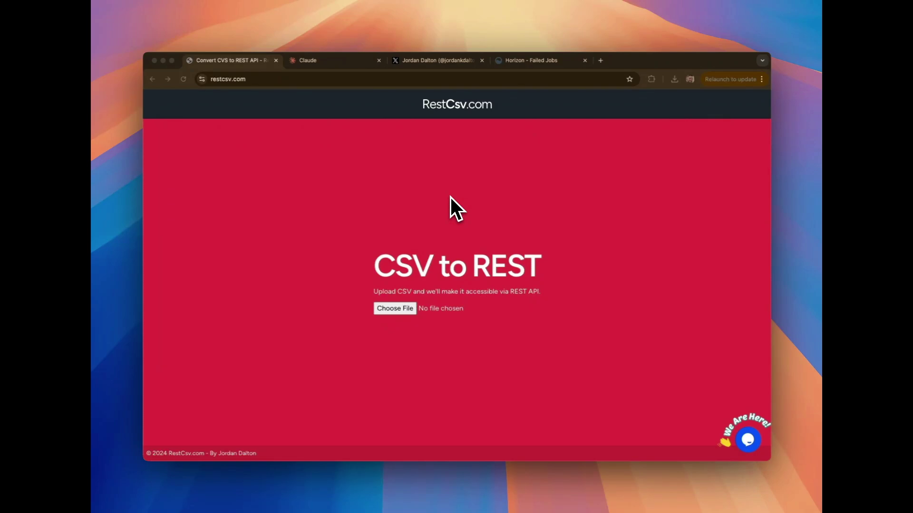
- Bring up the sample customer CSV, then highlight the issued API key, search endpoint and curl URL
{"action": "left_click", "coordinate": [342, 65]}
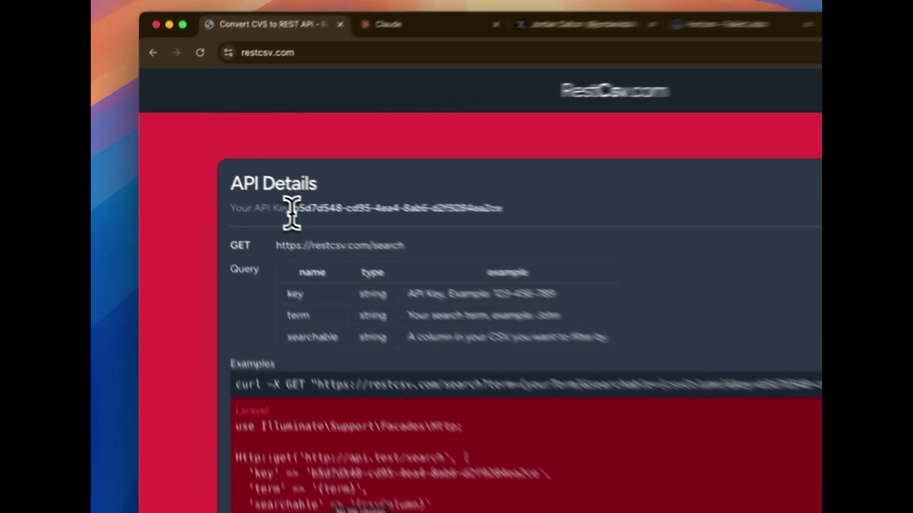
{"action": "left_click_drag", "start_coordinate": [245, 184], "coordinate": [386, 186]}
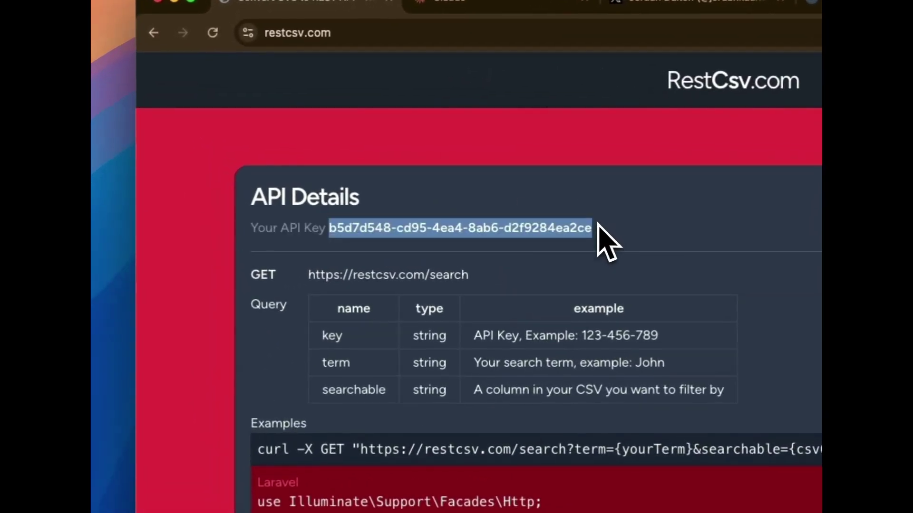
{"action": "left_click", "coordinate": [386, 180]}
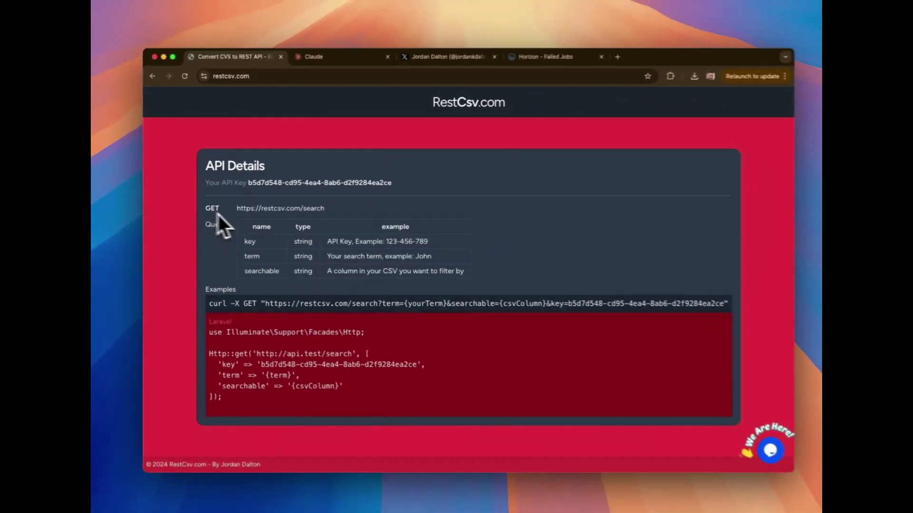
{"action": "left_click_drag", "start_coordinate": [321, 275], "coordinate": [443, 275]}
{"action": "left_click", "coordinate": [500, 215]}
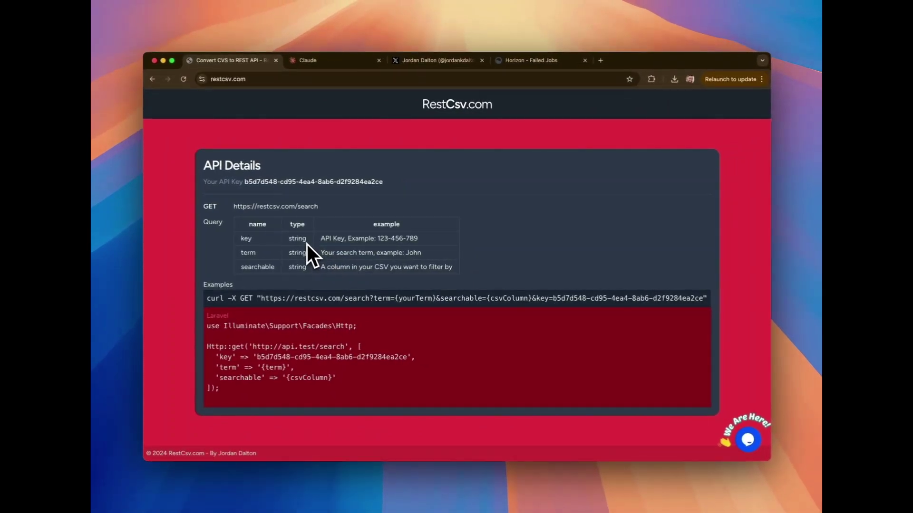
{"action": "left_click_drag", "start_coordinate": [259, 298], "coordinate": [386, 298]}
{"action": "left_click", "coordinate": [252, 389]}
- Copy the curl example request URL into a new tab and load it, getting an empty data entry
{"action": "left_click_drag", "start_coordinate": [260, 300], "coordinate": [705, 299]}
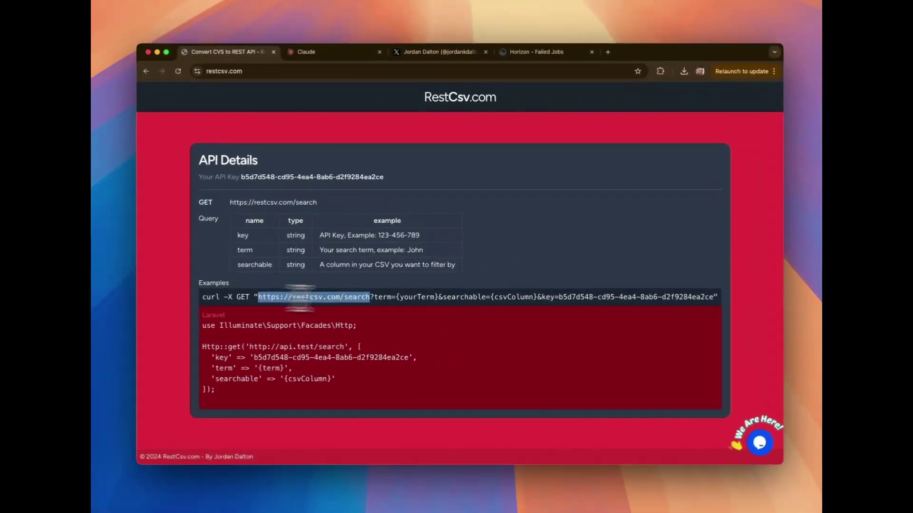
{"action": "key", "text": "super+c"}
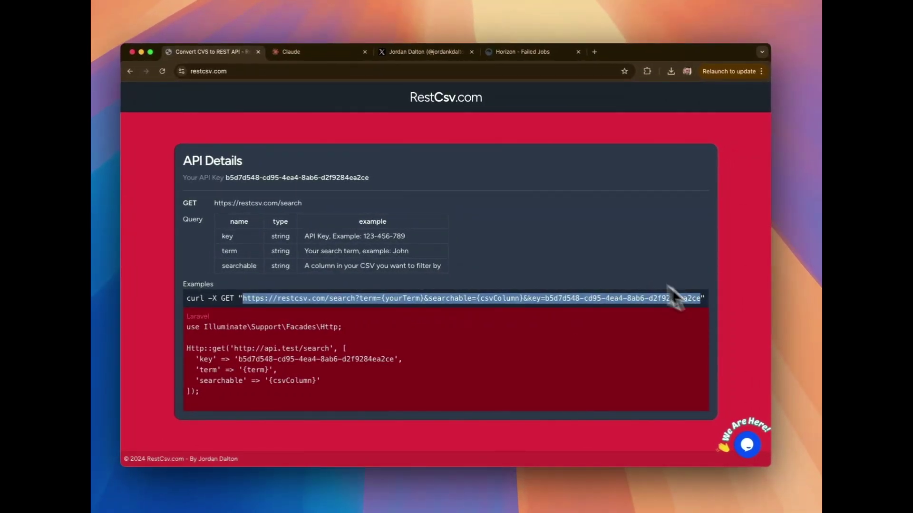
{"action": "key", "text": "super+t"}
{"action": "key", "text": "super+v"}
{"action": "key", "text": "Return"}
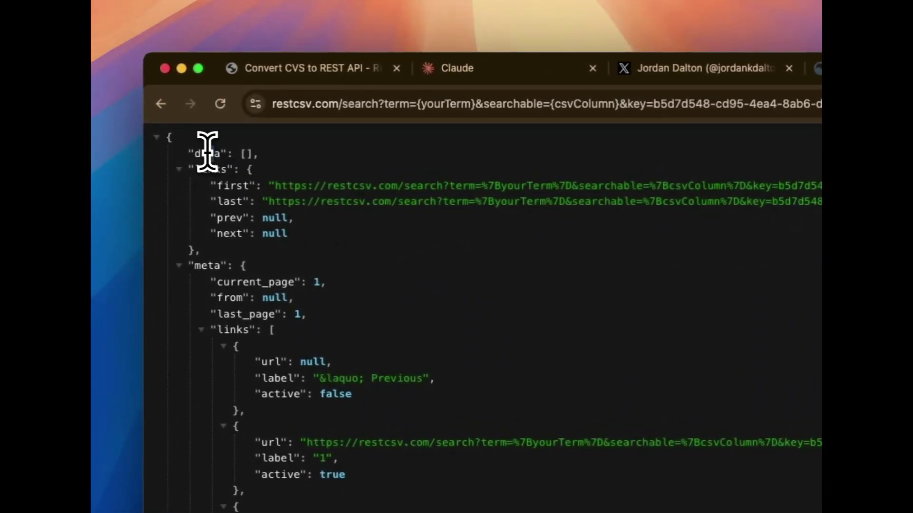
{"action": "left_click_drag", "start_coordinate": [207, 154], "coordinate": [227, 153]}
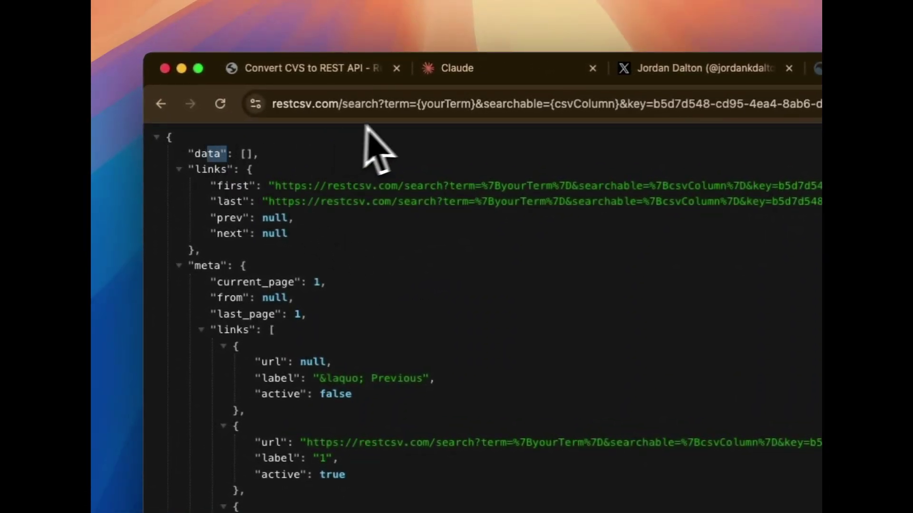
- Replace the {yourTerm} and {csvColumn} placeholders with * and reload the search request
{"action": "double_click", "coordinate": [440, 104]}
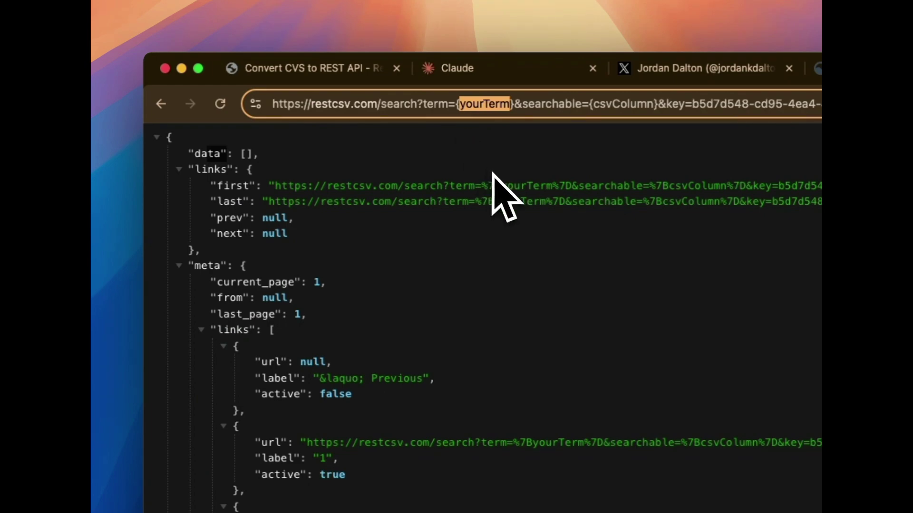
{"action": "key", "text": "BackSpace"}
{"action": "key", "text": "BackSpace"}
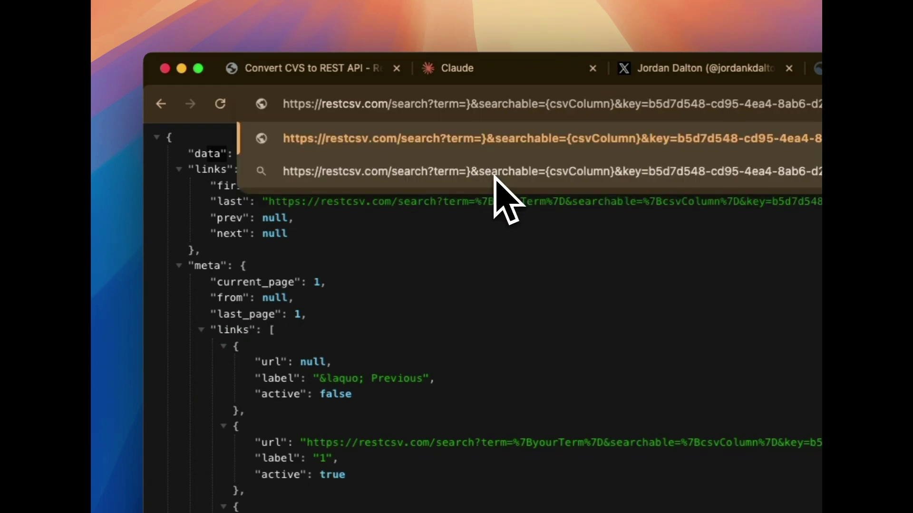
{"action": "key", "text": "Delete"}
{"action": "type", "text": "*"}
{"action": "key", "text": "Right"}
{"action": "key", "text": "Right"}
{"action": "key", "text": "Right"}
{"action": "key", "text": "Right"}
{"action": "key", "text": "Right"}
{"action": "key", "text": "Right"}
{"action": "key", "text": "Right"}
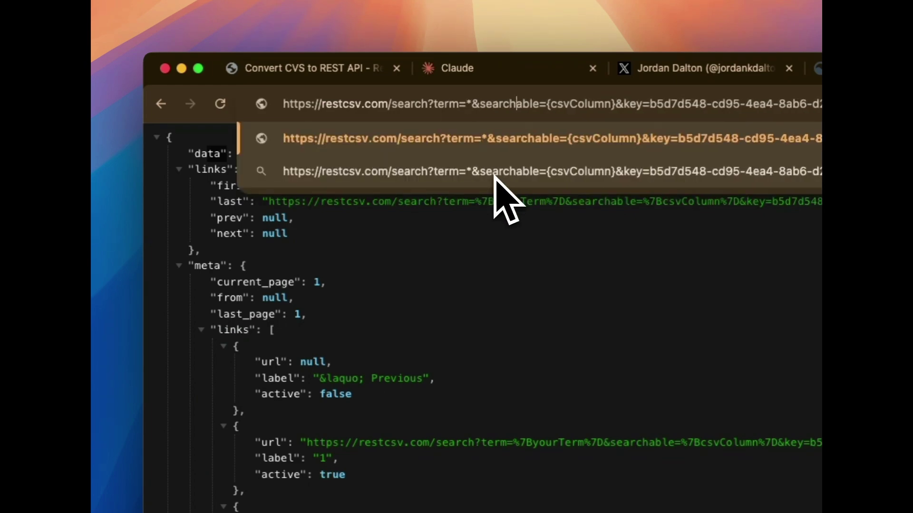
{"action": "key", "text": "Right"}
{"action": "key", "text": "Right"}
{"action": "key", "text": "Right"}
{"action": "key", "text": "Right"}
{"action": "key", "text": "Right"}
{"action": "key", "text": "shift+Right"}
{"action": "key", "text": "shift+Right"}
{"action": "key", "text": "shift+Right"}
{"action": "key", "text": "shift+Right"}
{"action": "key", "text": "shift+Right"}
{"action": "key", "text": "shift+Right"}
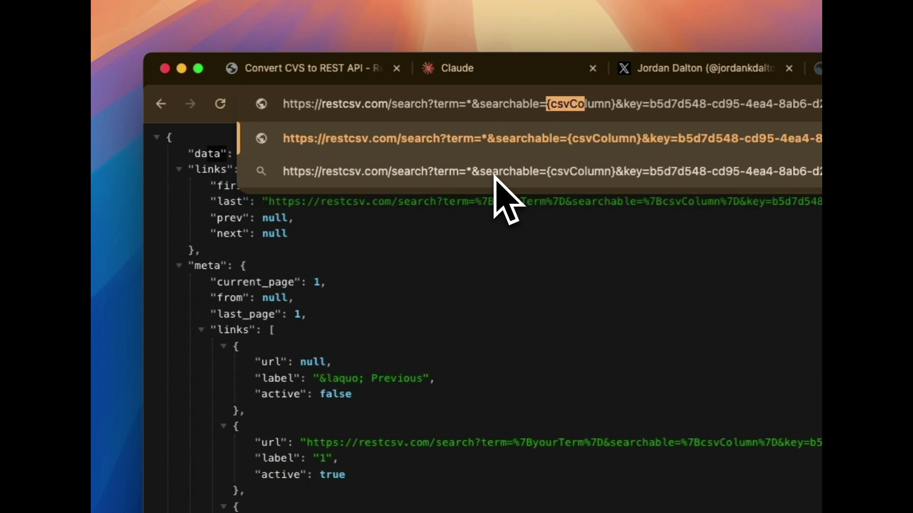
{"action": "key", "text": "shift+Right"}
{"action": "key", "text": "shift+Right"}
{"action": "key", "text": "shift+Right"}
{"action": "key", "text": "shift+Right"}
{"action": "key", "text": "shift+Right"}
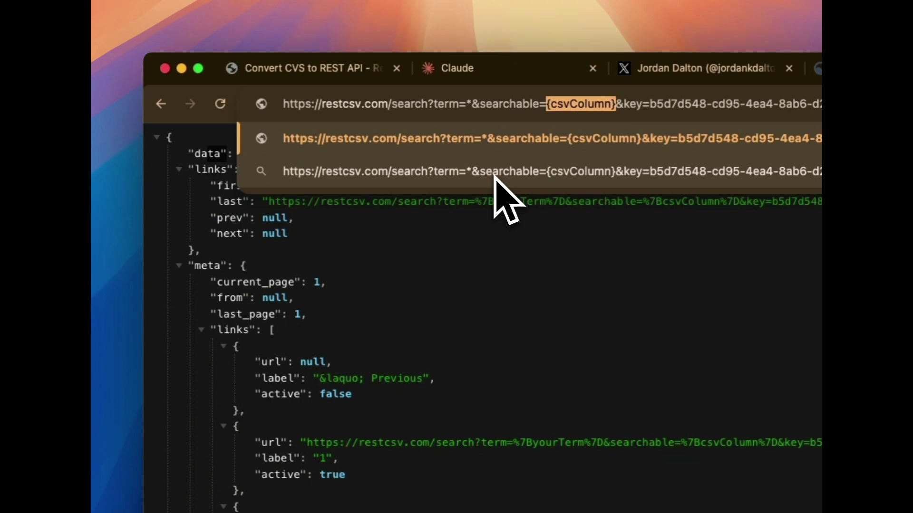
{"action": "type", "text": "*"}
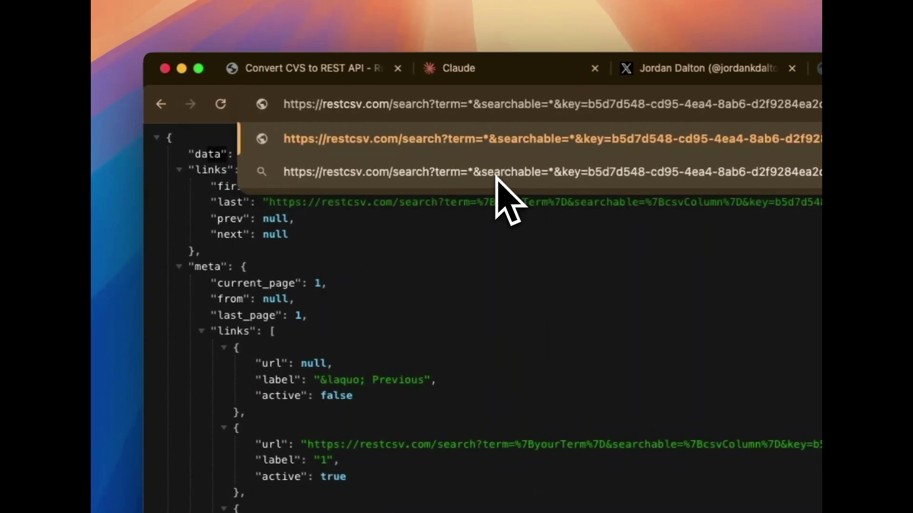
{"action": "key", "text": "Return"}
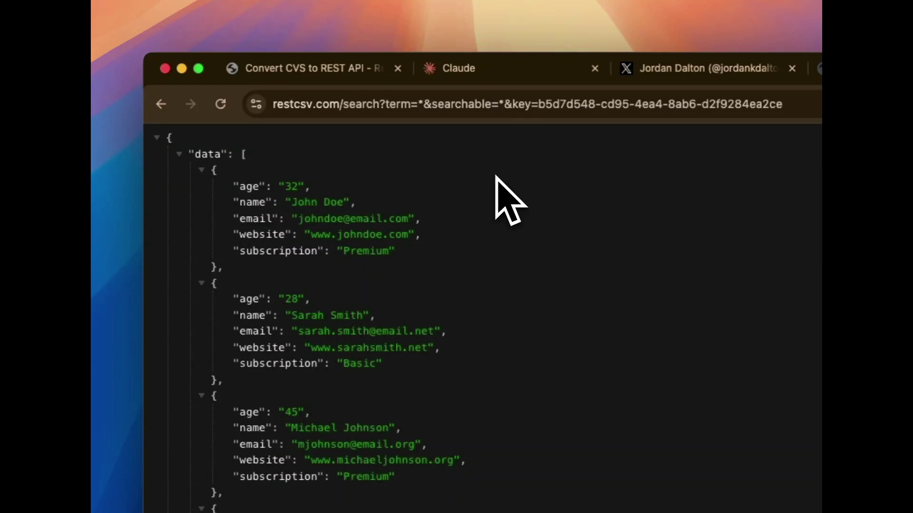
- Change the search term from * to emily and run the request
{"action": "left_click", "coordinate": [410, 106]}
{"action": "left_click", "coordinate": [414, 105]}
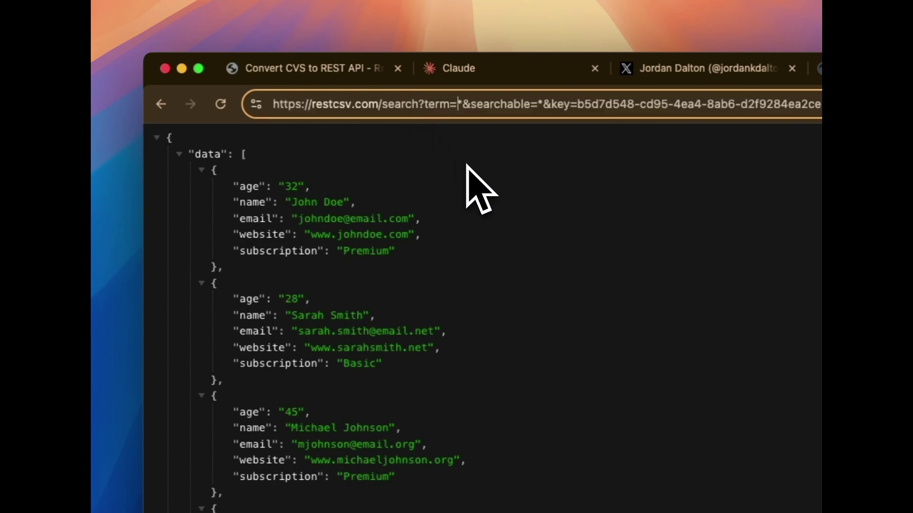
{"action": "key", "text": "shift+Right"}
{"action": "type", "text": "emily"}
{"action": "key", "text": "Return"}
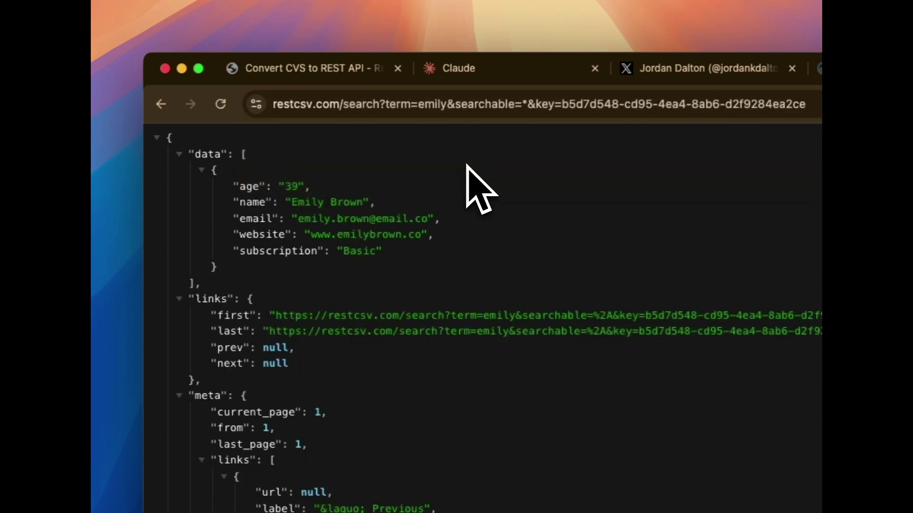
- Replace emily with c as the search term and rerun the request
{"action": "double_click", "coordinate": [435, 106]}
{"action": "type", "text": "c"}
{"action": "key", "text": "Return"}
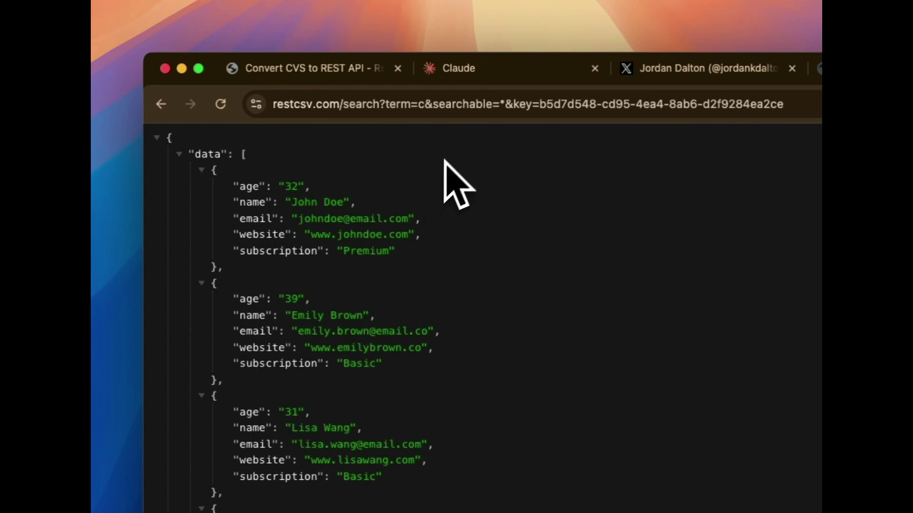
- Set searchable=website and term=com in the request URL, then run the search
{"action": "left_click", "coordinate": [456, 107]}
{"action": "double_click", "coordinate": [489, 105]}
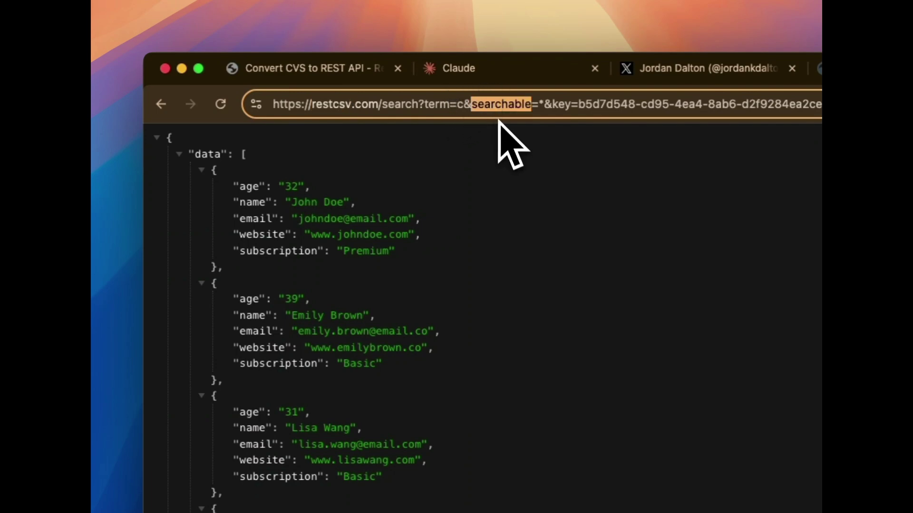
{"action": "left_click", "coordinate": [529, 105]}
{"action": "key", "text": "shift+Right"}
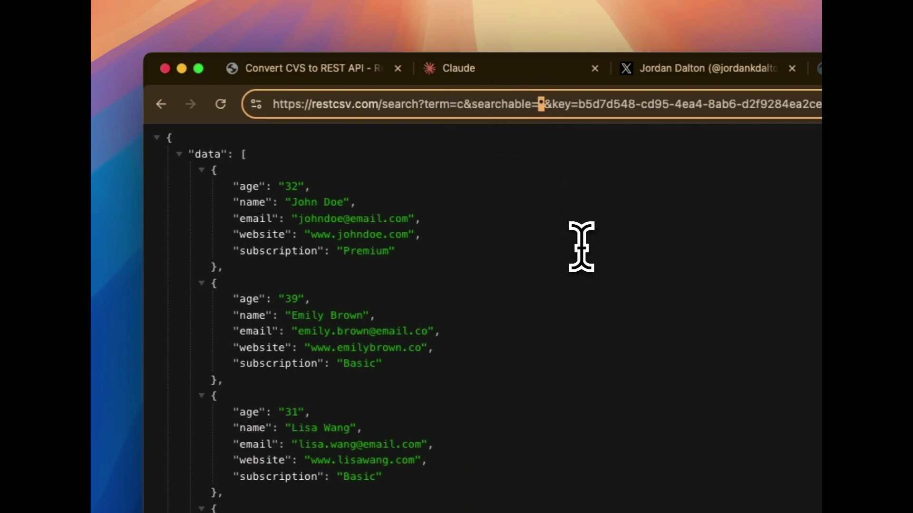
{"action": "type", "text": "website"}
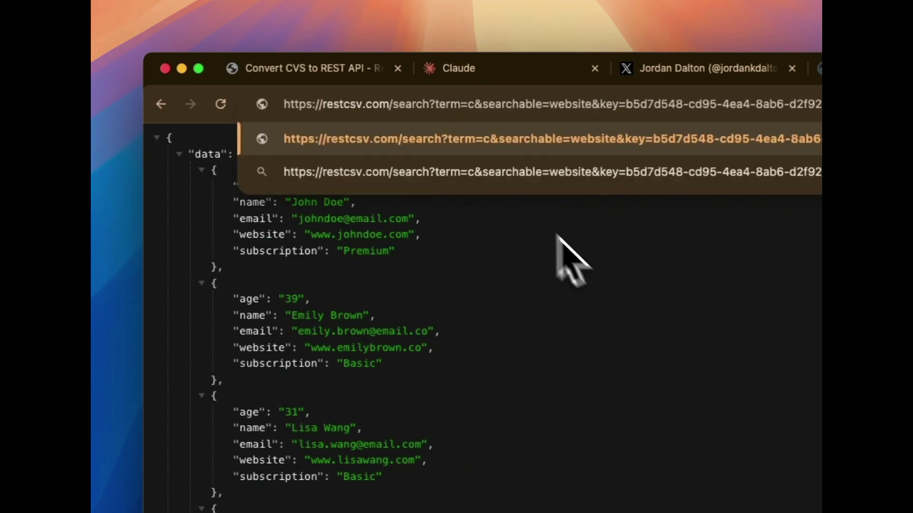
{"action": "left_click", "coordinate": [472, 104]}
{"action": "type", "text": "om"}
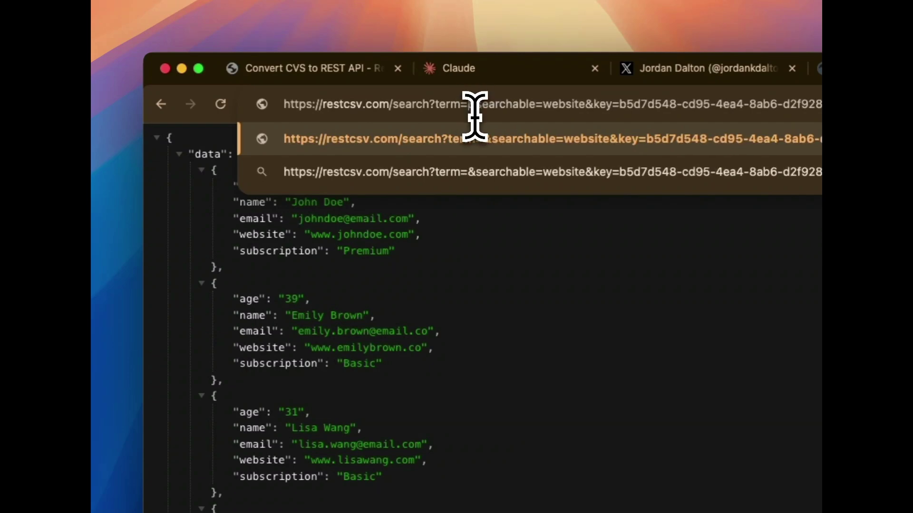
{"action": "key", "text": "Return"}
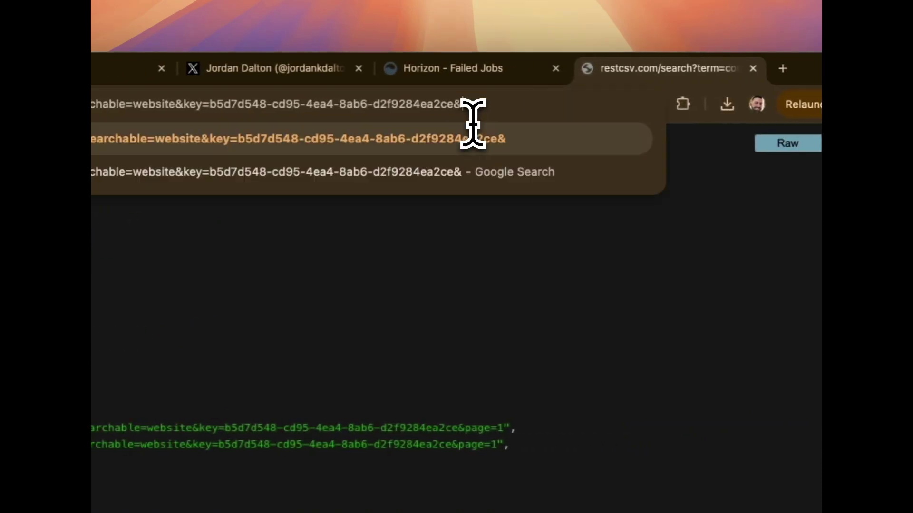
- Append &filters[subscription]=Basic to the URL and reload the results
{"action": "type", "text": "filter"}
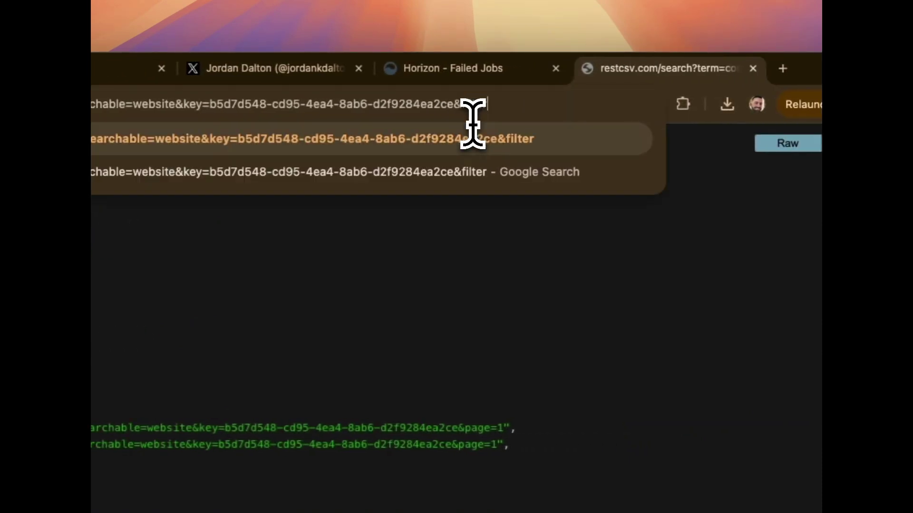
{"action": "type", "text": "s[subscri"}
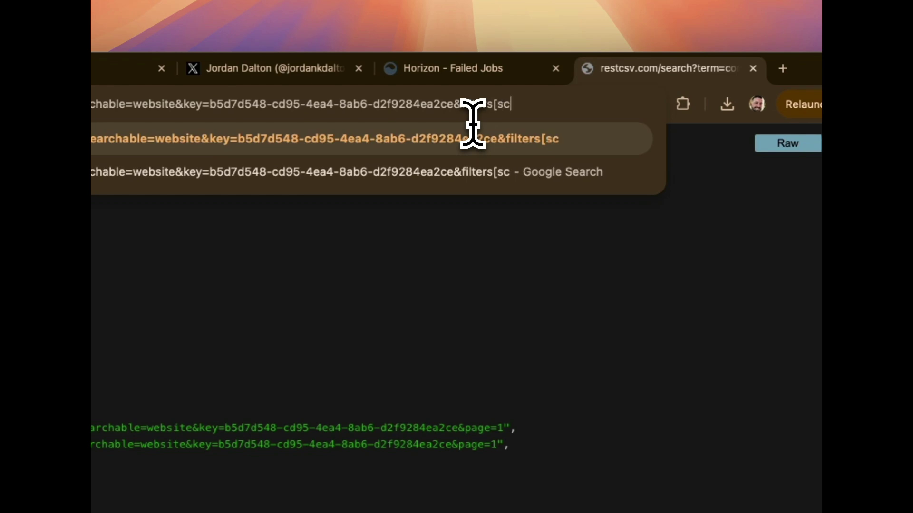
{"action": "type", "text": "ption"}
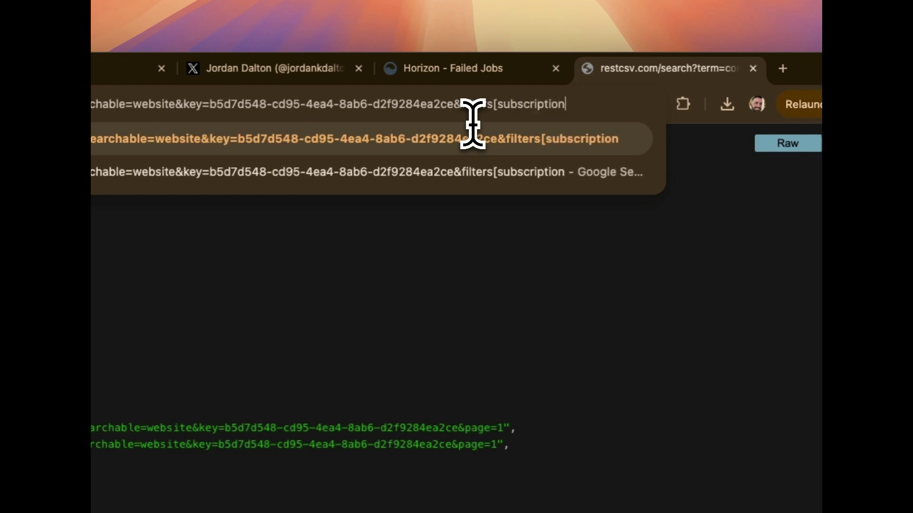
{"action": "type", "text": "]=Basic"}
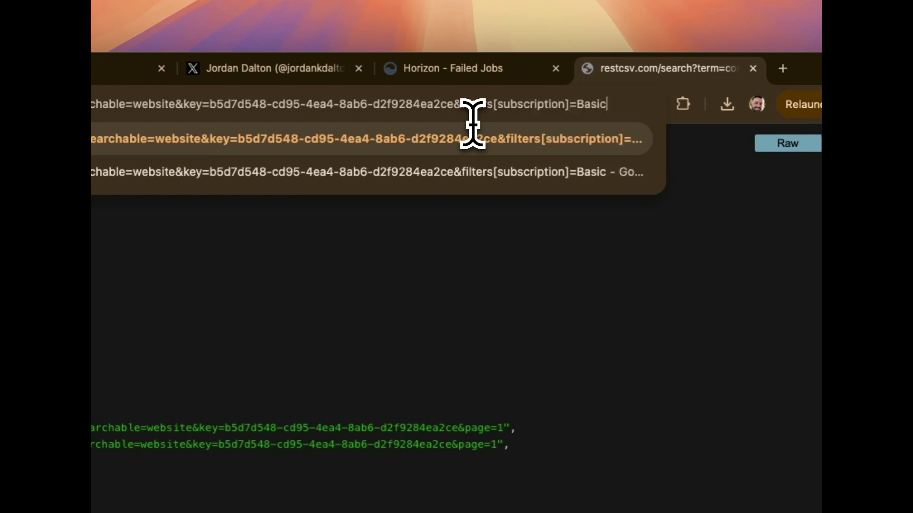
{"action": "key", "text": "Return"}
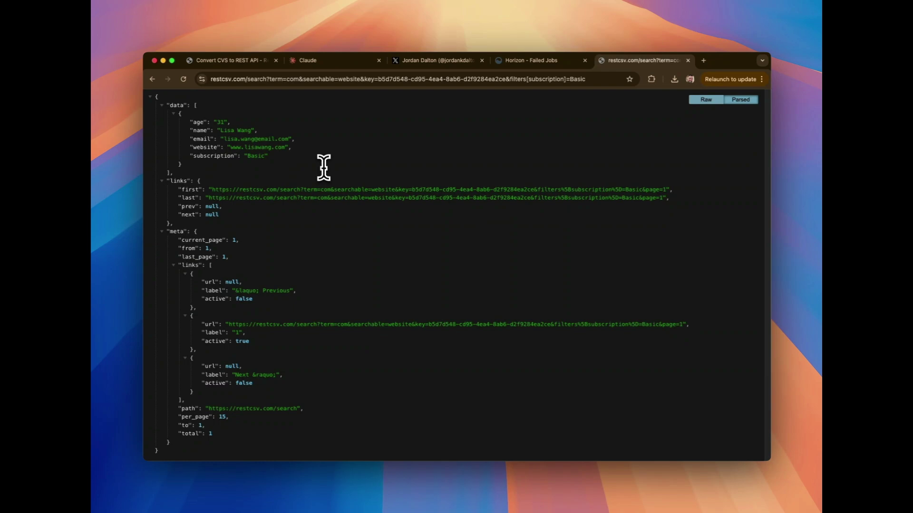
- Return to the API Details tab, briefly viewing the author's social profile tab on the way
{"action": "left_click", "coordinate": [259, 61]}
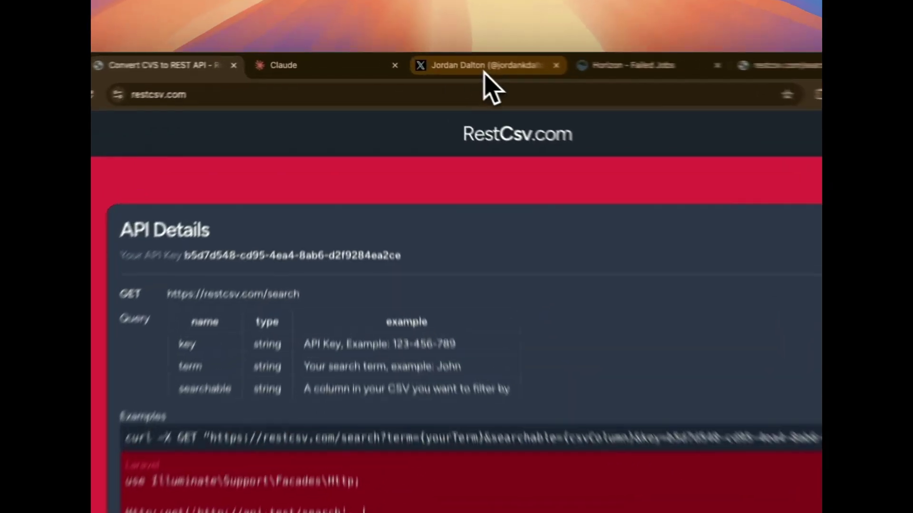
{"action": "left_click", "coordinate": [437, 64]}
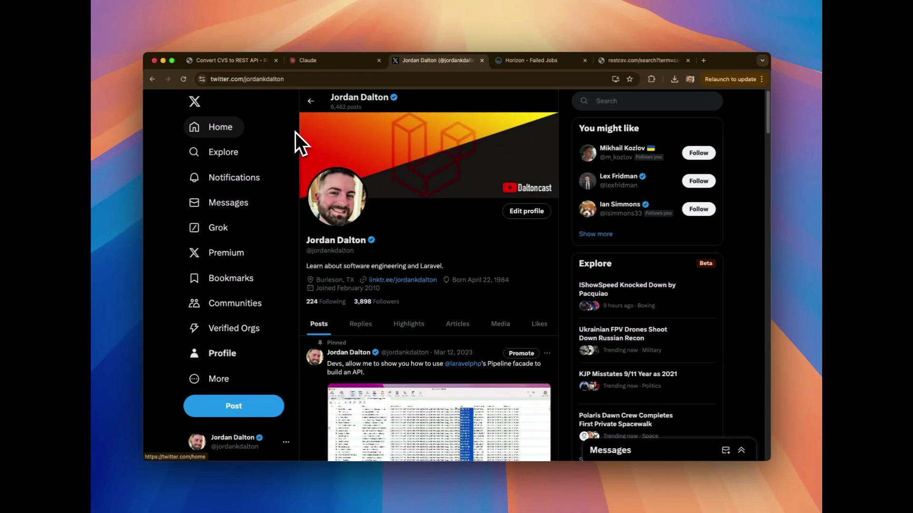
{"action": "left_click", "coordinate": [237, 65]}
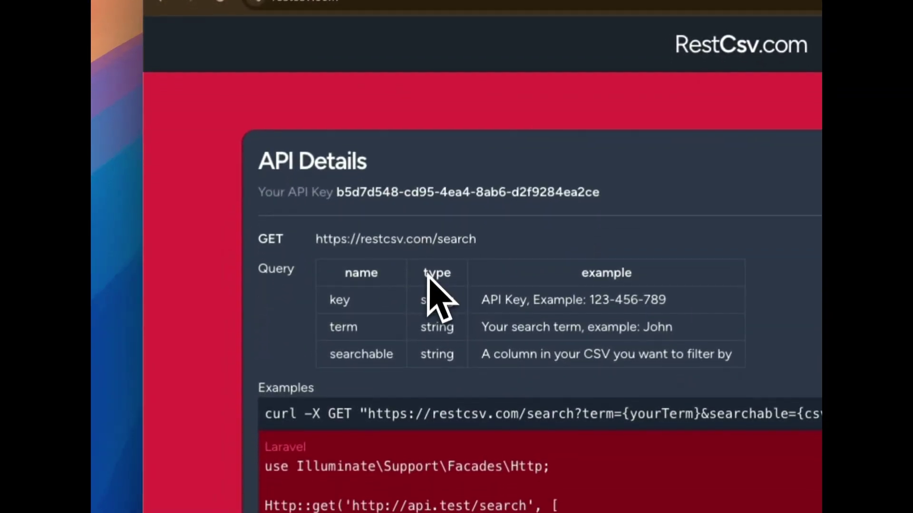